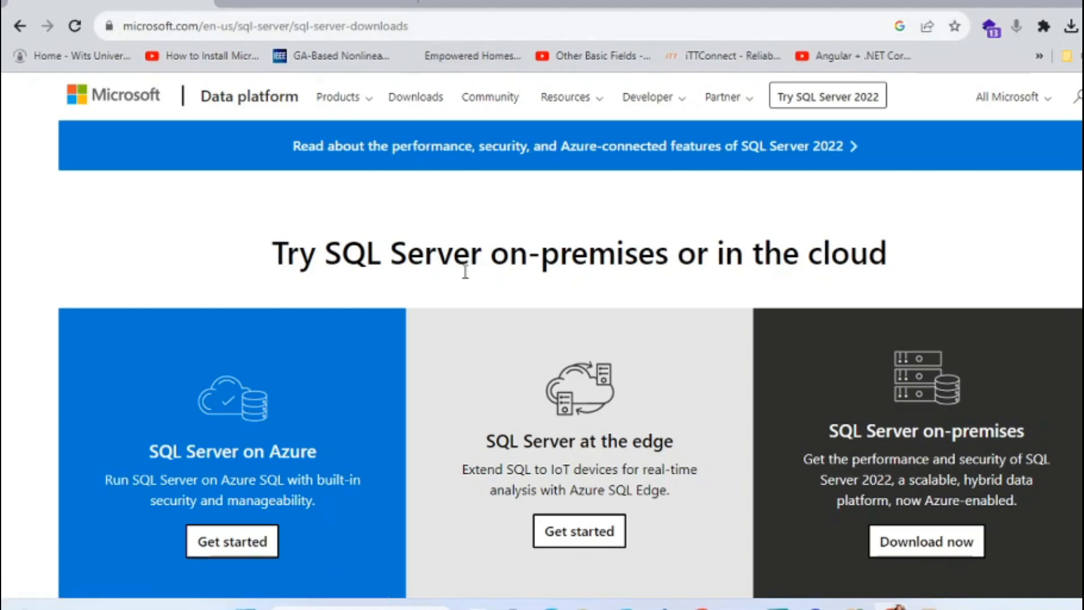
Request the free SQL Server 2022 Developer edition download and cancel saving another copy of the installer.
{"action": "scroll", "coordinate": [466, 272], "scroll_direction": "down", "scroll_amount": 1}
{"action": "scroll", "coordinate": [466, 272], "scroll_direction": "down", "scroll_amount": 5}
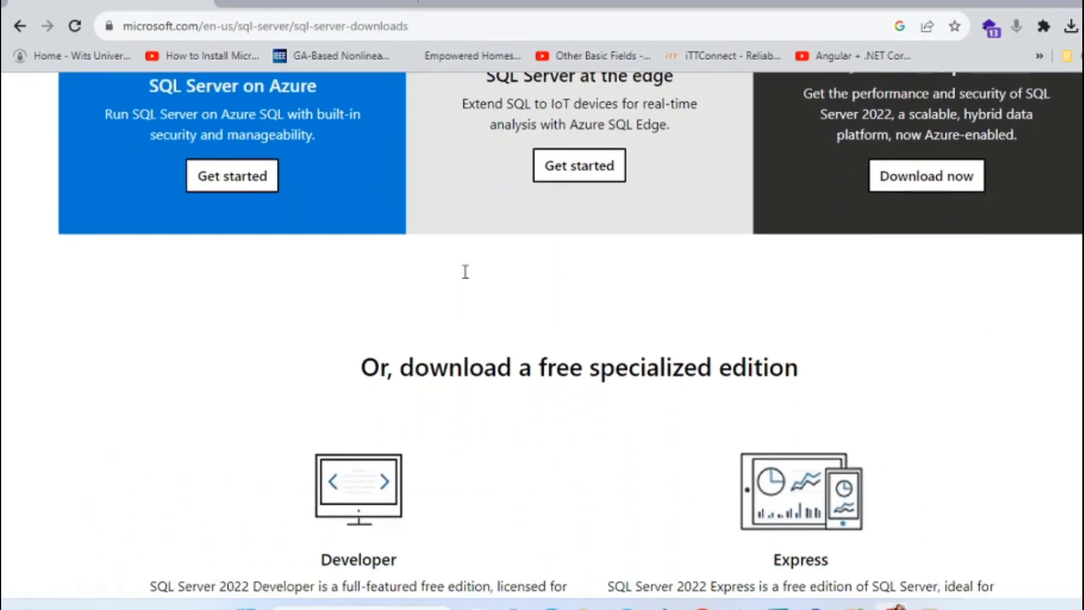
{"action": "scroll", "coordinate": [465, 272], "scroll_direction": "up", "scroll_amount": 5}
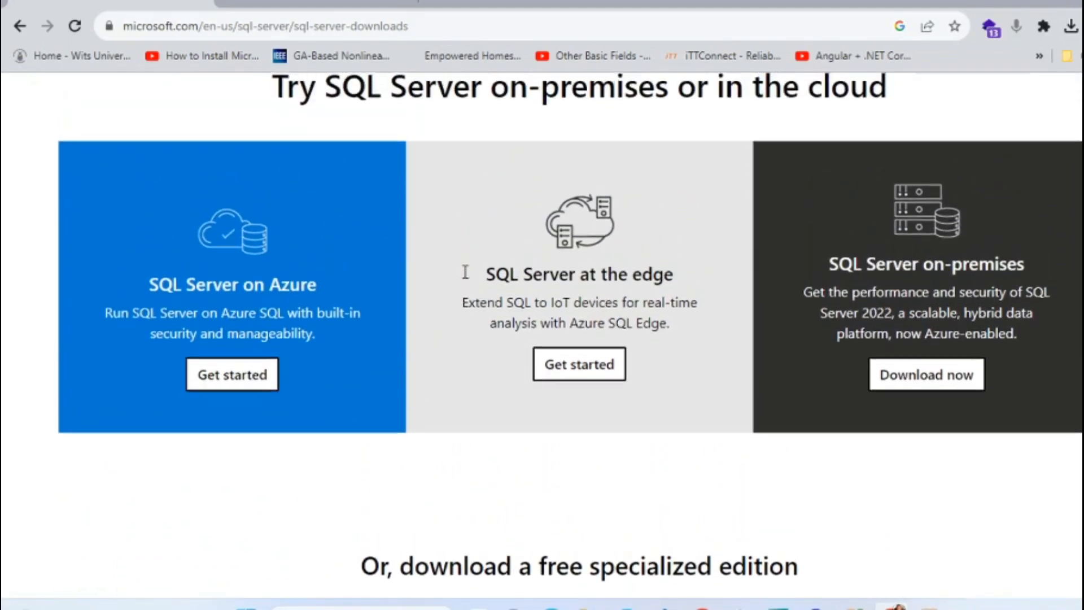
{"action": "scroll", "coordinate": [466, 272], "scroll_direction": "down", "scroll_amount": 5}
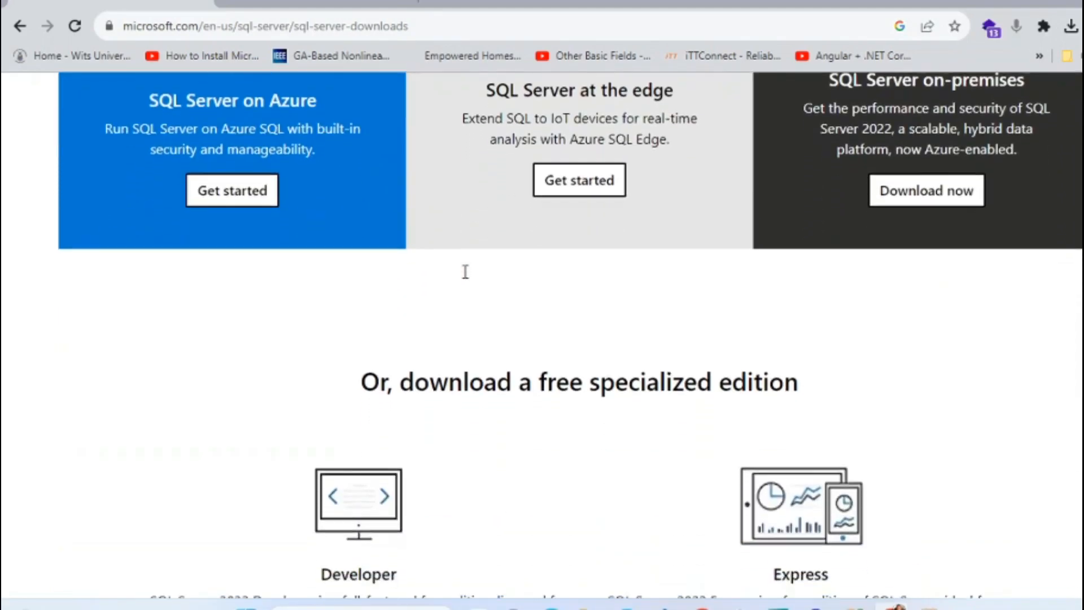
{"action": "scroll", "coordinate": [465, 272], "scroll_direction": "down", "scroll_amount": 2}
{"action": "scroll", "coordinate": [465, 272], "scroll_direction": "up", "scroll_amount": 1}
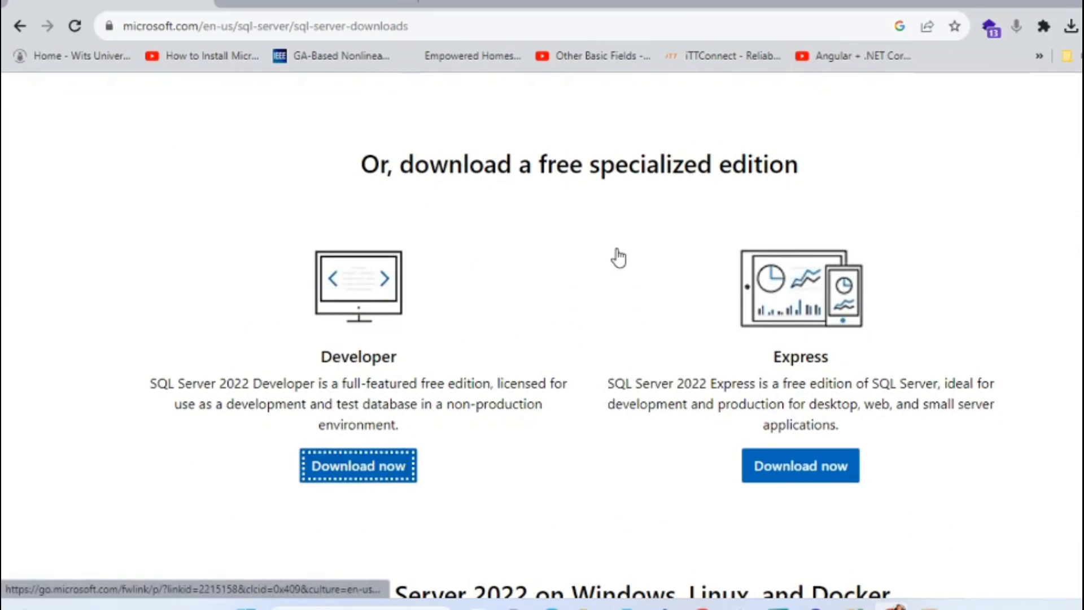
{"action": "left_click", "coordinate": [365, 468]}
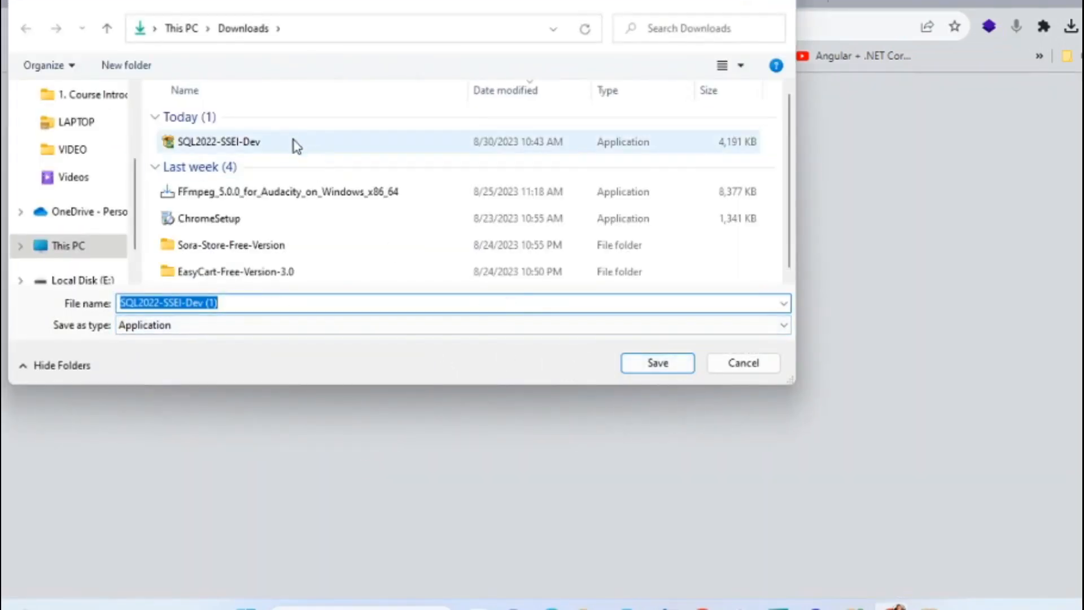
{"action": "left_click", "coordinate": [766, 364]}
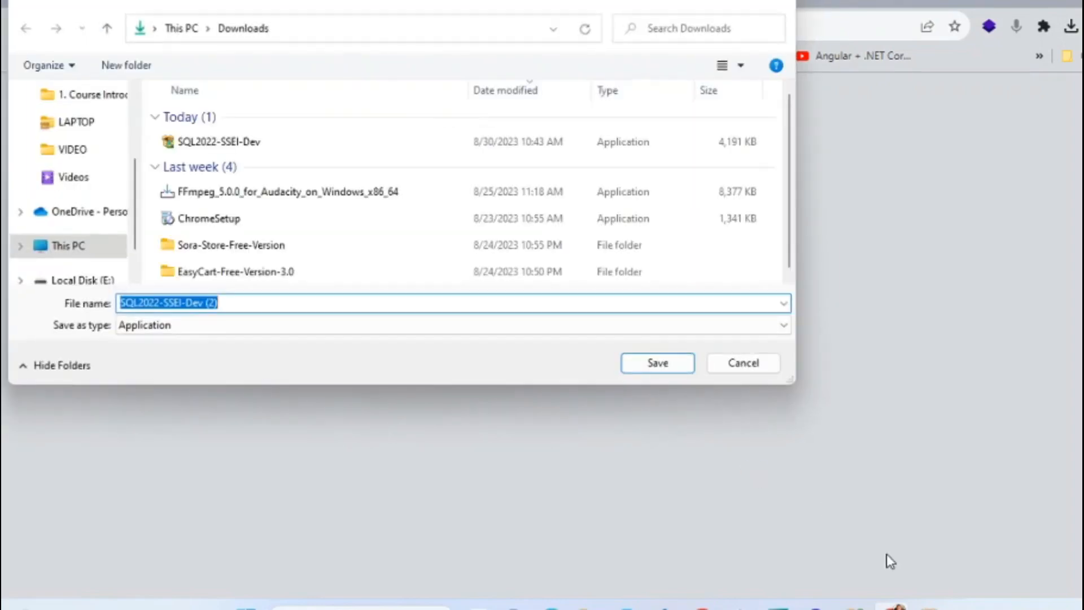
{"action": "left_click", "coordinate": [744, 363]}
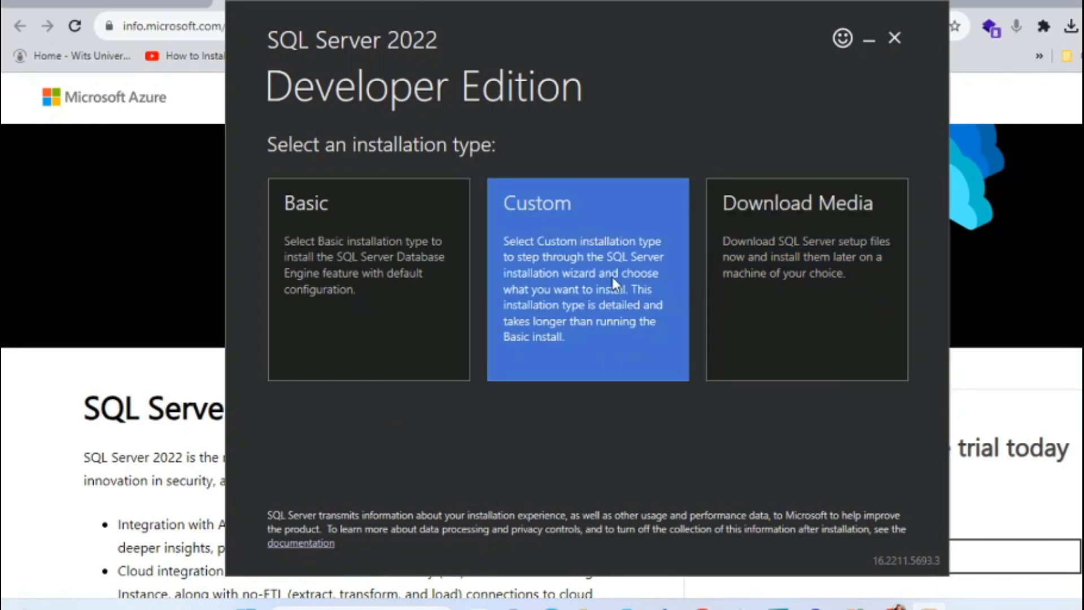
Choose the Custom installation type and start downloading the install package to the media location C:\SQL2022.
{"action": "left_click", "coordinate": [610, 275]}
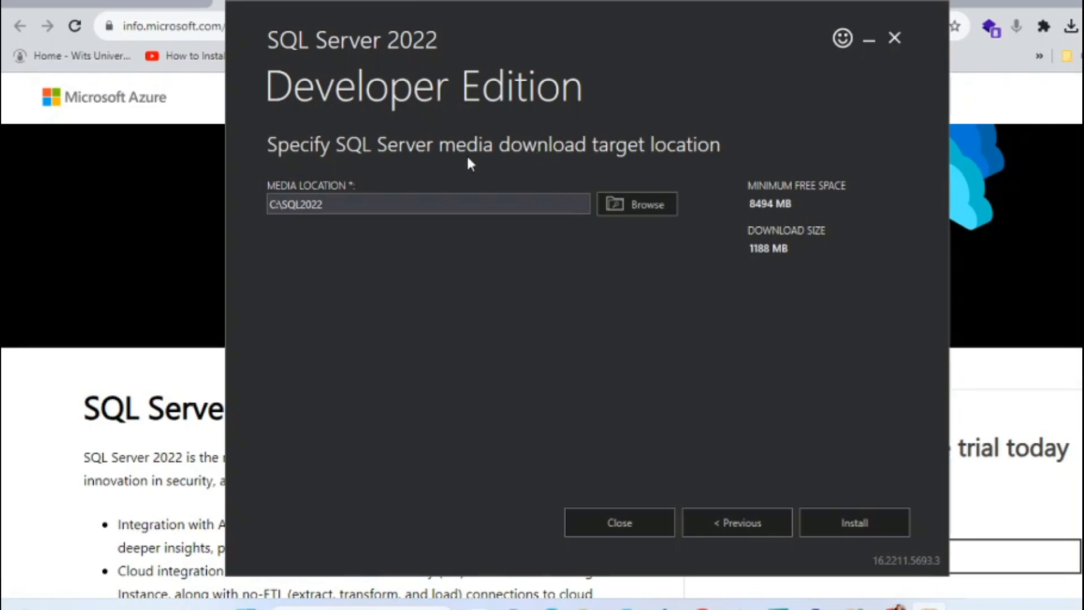
{"action": "left_click", "coordinate": [354, 208]}
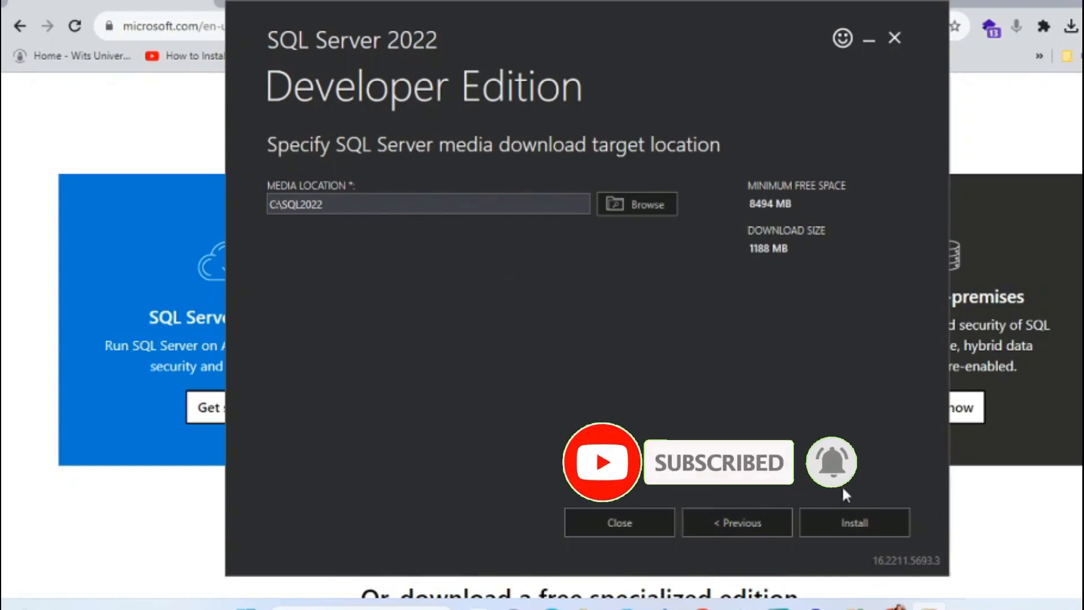
{"action": "left_click", "coordinate": [835, 520]}
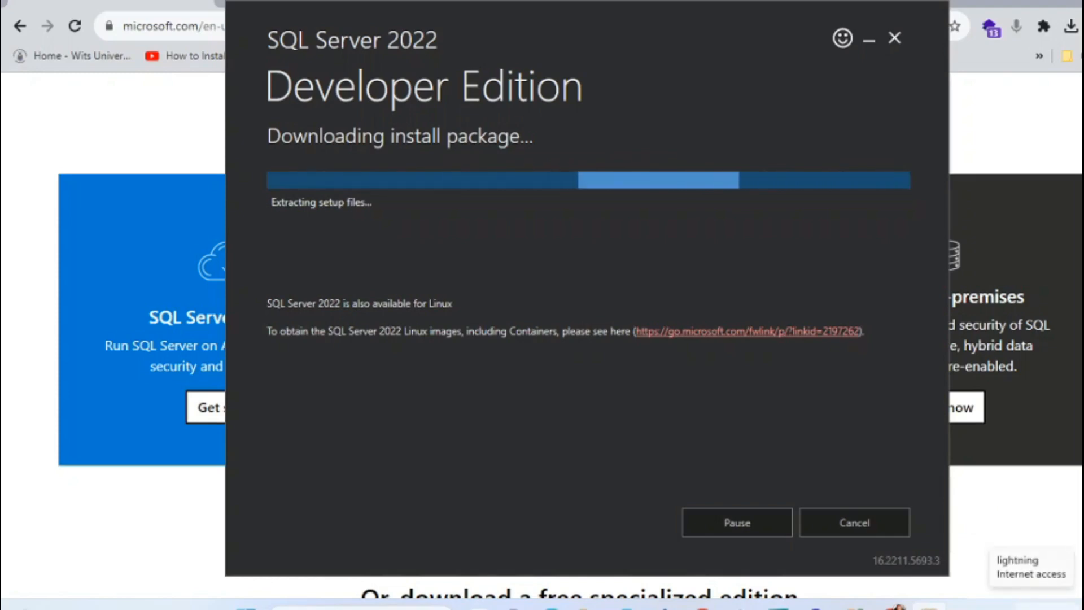
{"action": "key", "text": "XF86RFKill"}
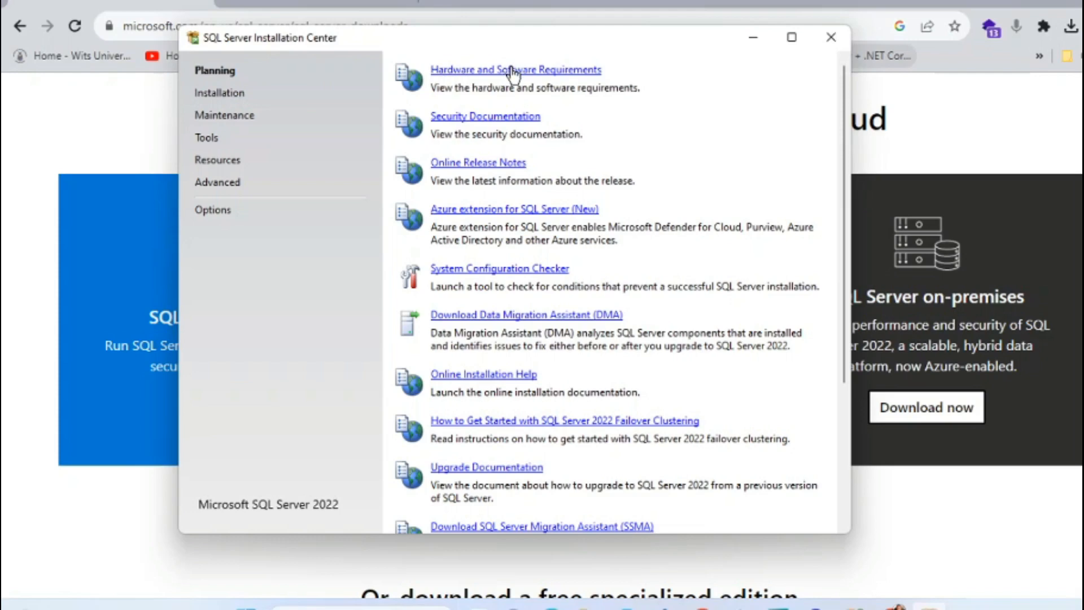
Open the hardware and software requirements page from the planning resources and close it again.
{"action": "left_click", "coordinate": [482, 71]}
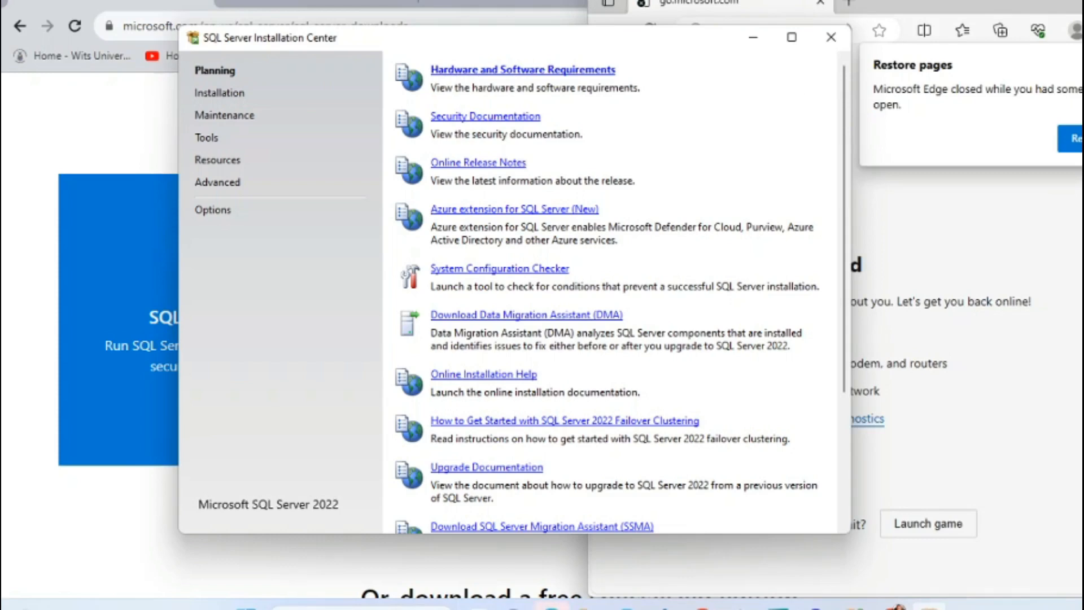
{"action": "key", "text": "alt+F4"}
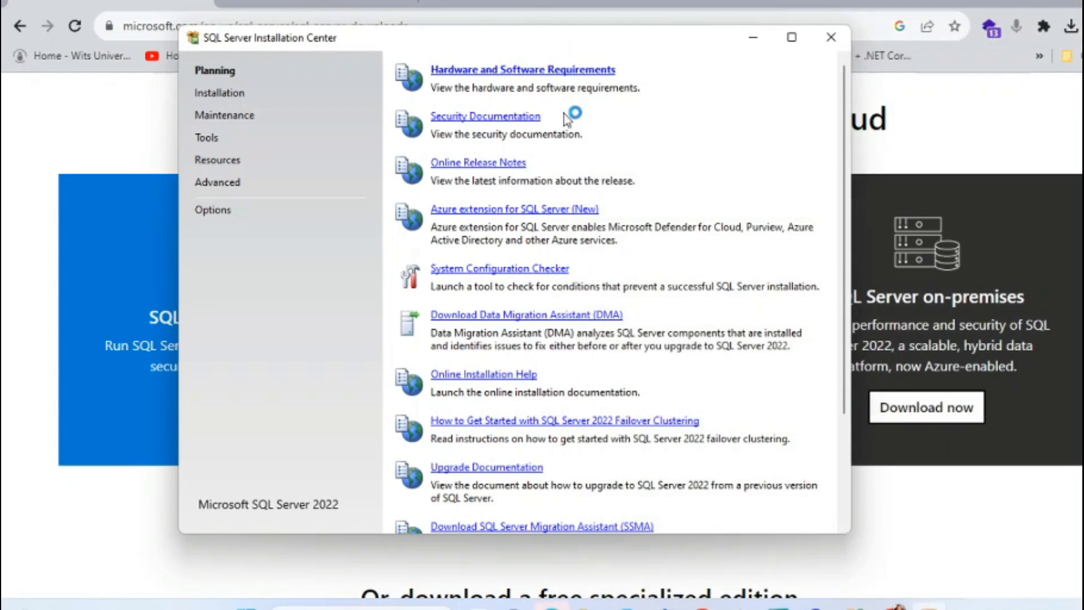
Launch a new SQL Server standalone installation with the free Developer edition and accept the license terms.
{"action": "left_click", "coordinate": [226, 95]}
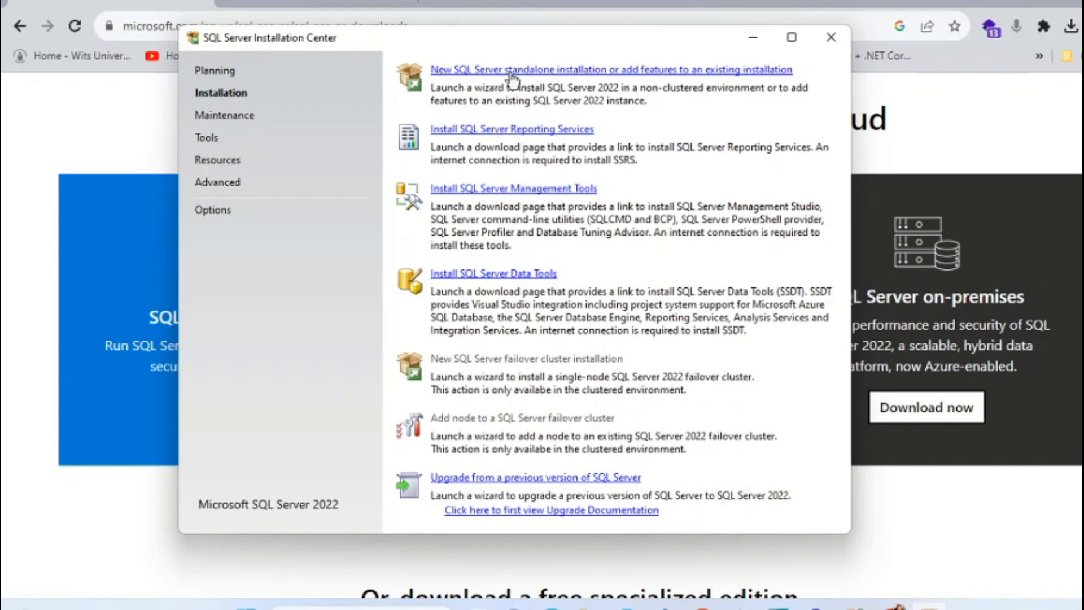
{"action": "left_click", "coordinate": [559, 70]}
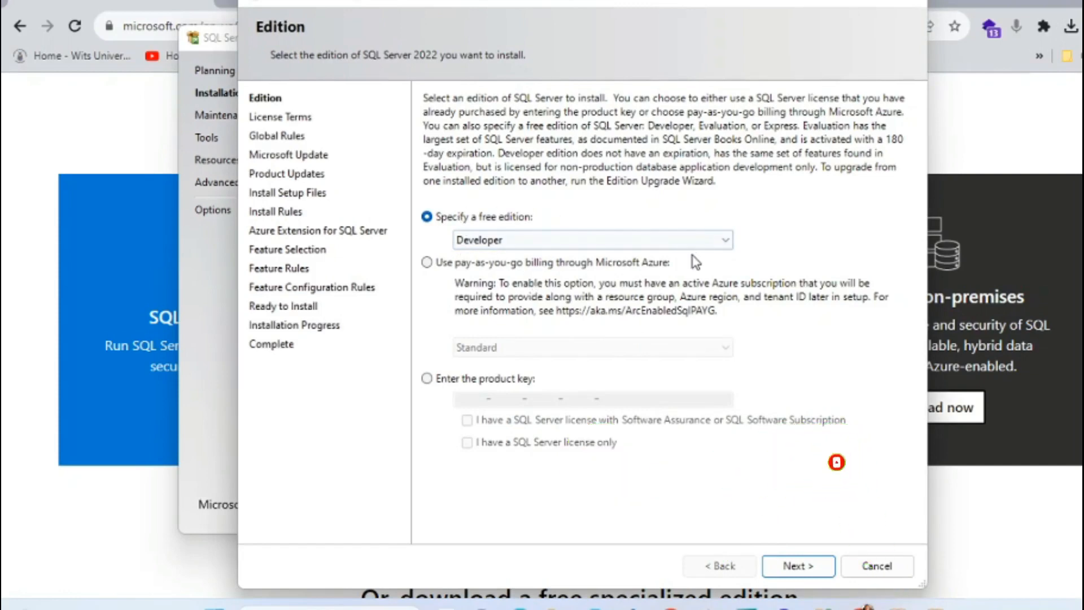
{"action": "left_click", "coordinate": [812, 570]}
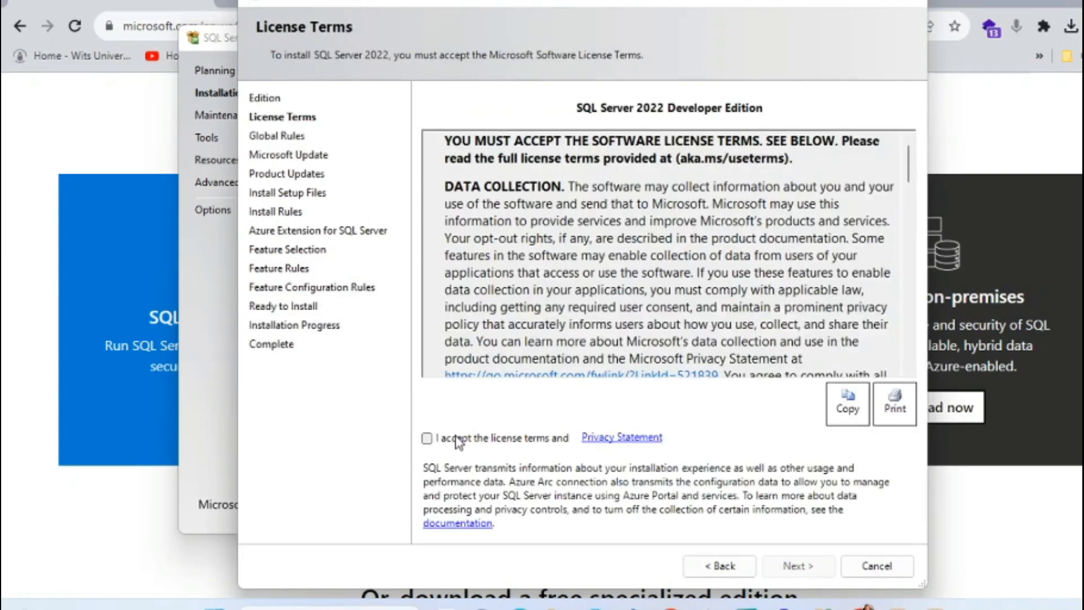
{"action": "left_click", "coordinate": [427, 440]}
{"action": "left_click", "coordinate": [805, 569]}
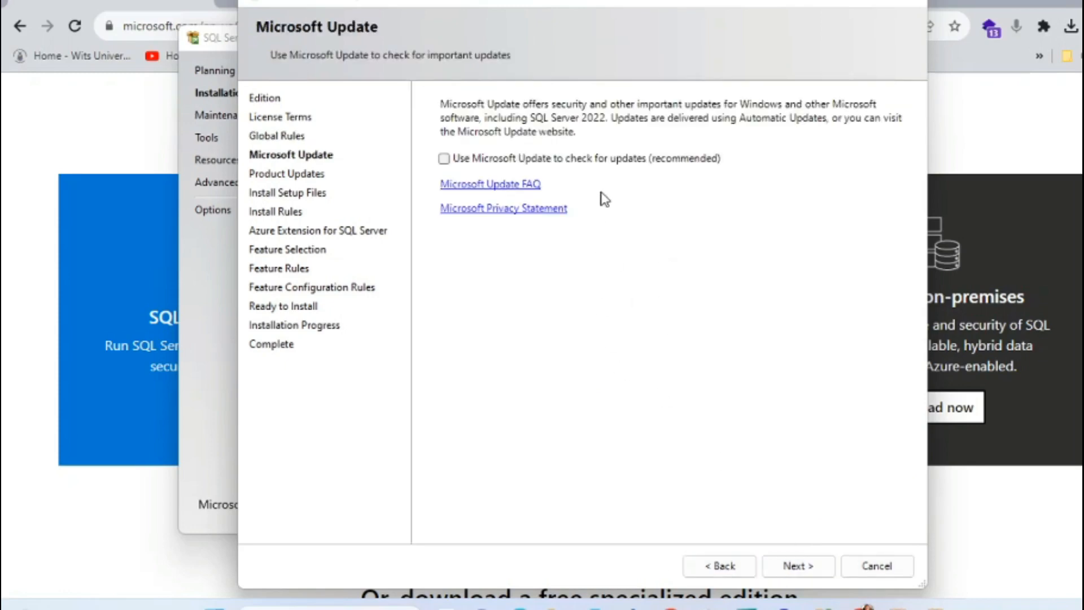
Continue setup without Microsoft Update through the product updates and install rules, and exclude the Azure Extension for SQL Server.
{"action": "left_click", "coordinate": [800, 565]}
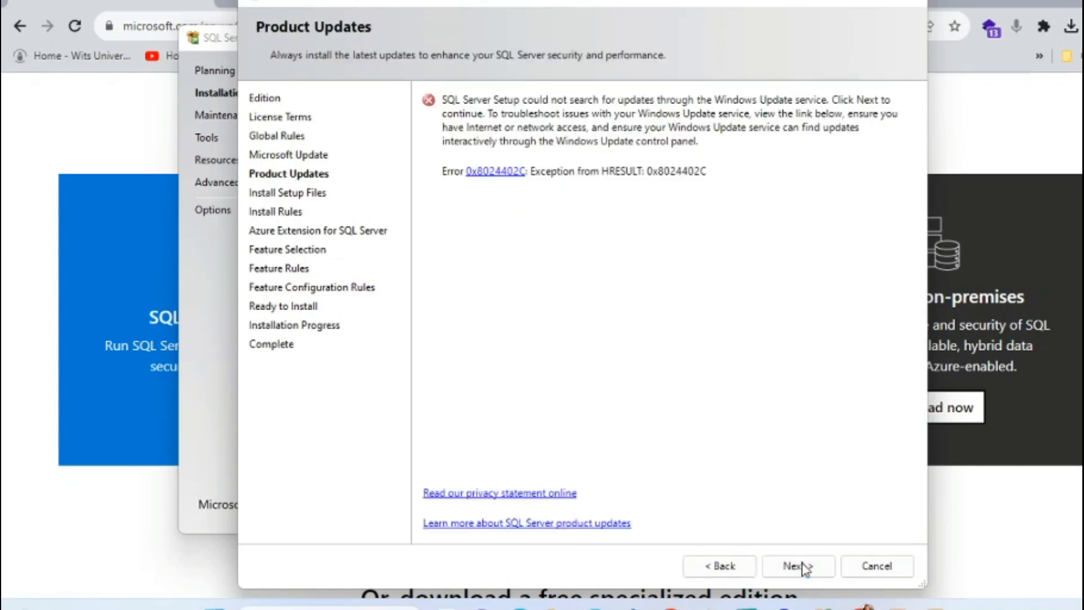
{"action": "left_click", "coordinate": [802, 566]}
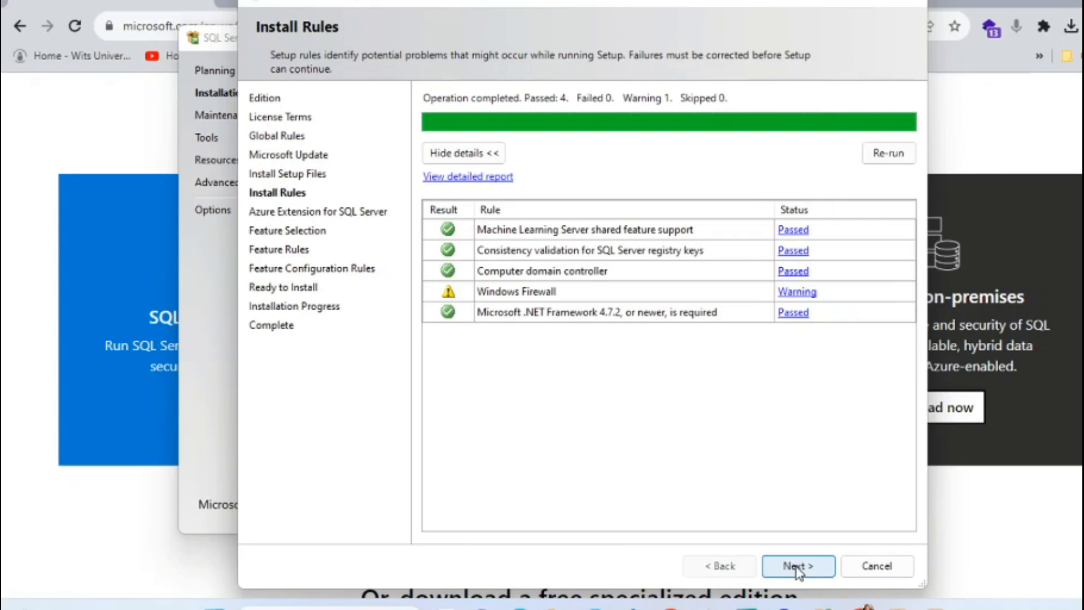
{"action": "left_click", "coordinate": [798, 572]}
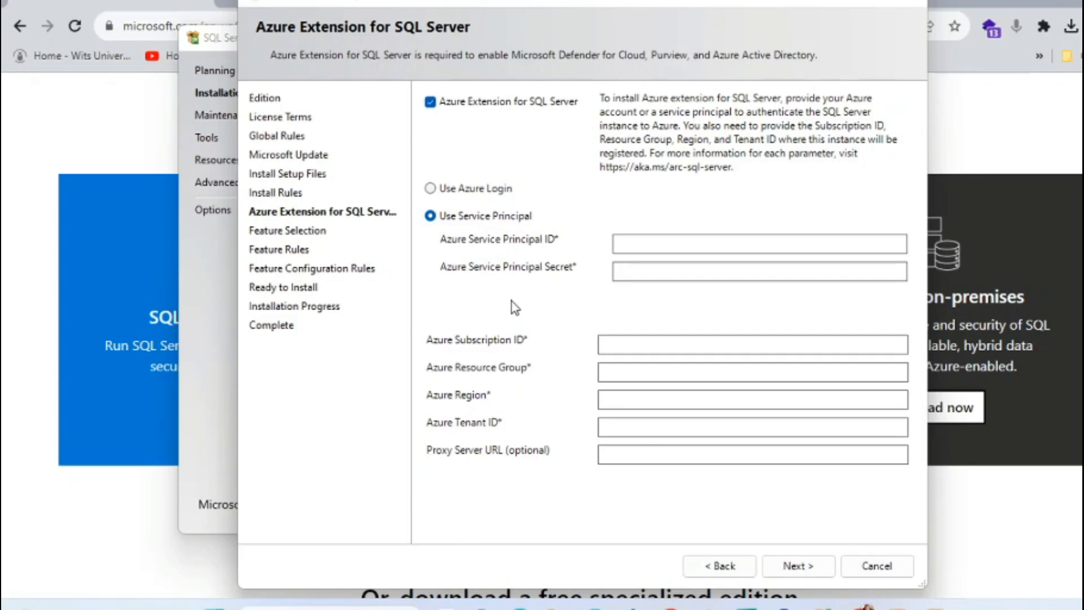
{"action": "left_click", "coordinate": [431, 102]}
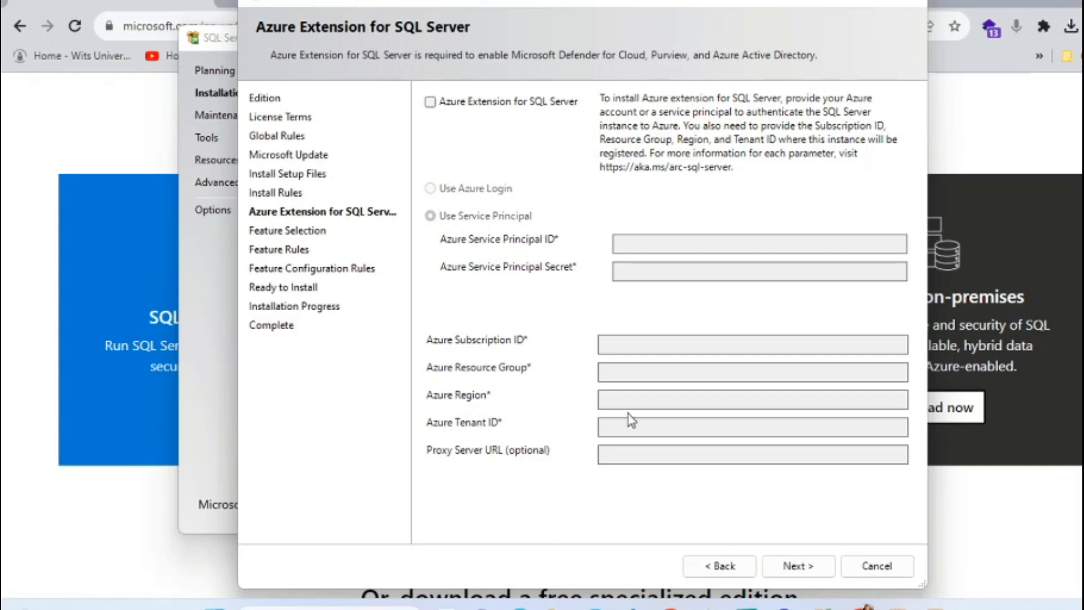
{"action": "left_click", "coordinate": [814, 566]}
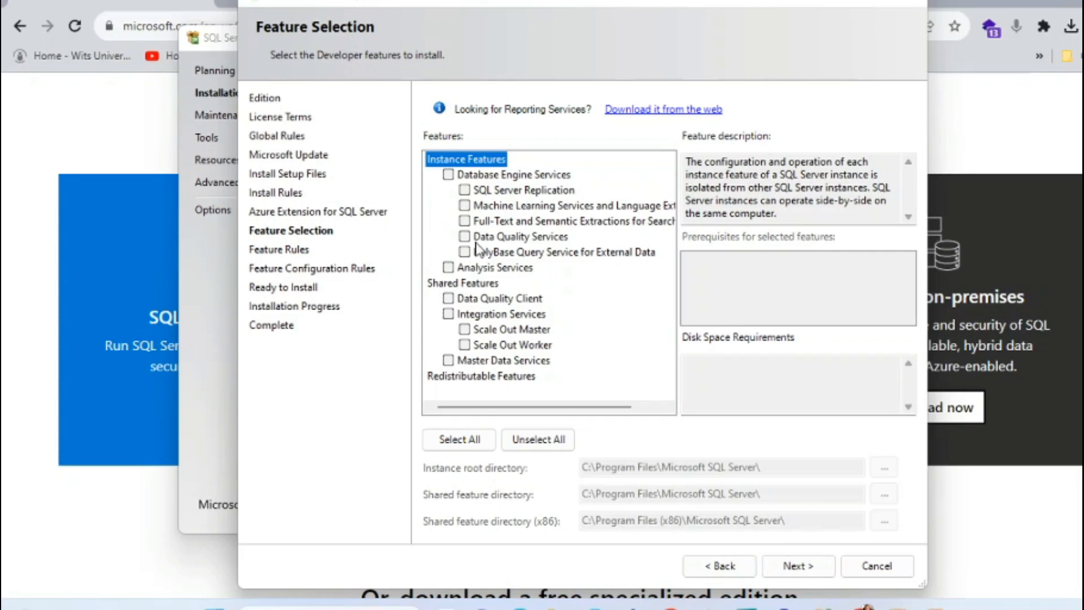
Select Database Engine Services as the feature to install, keeping the default instance MSSQLSERVER and the default service accounts.
{"action": "left_click", "coordinate": [448, 175]}
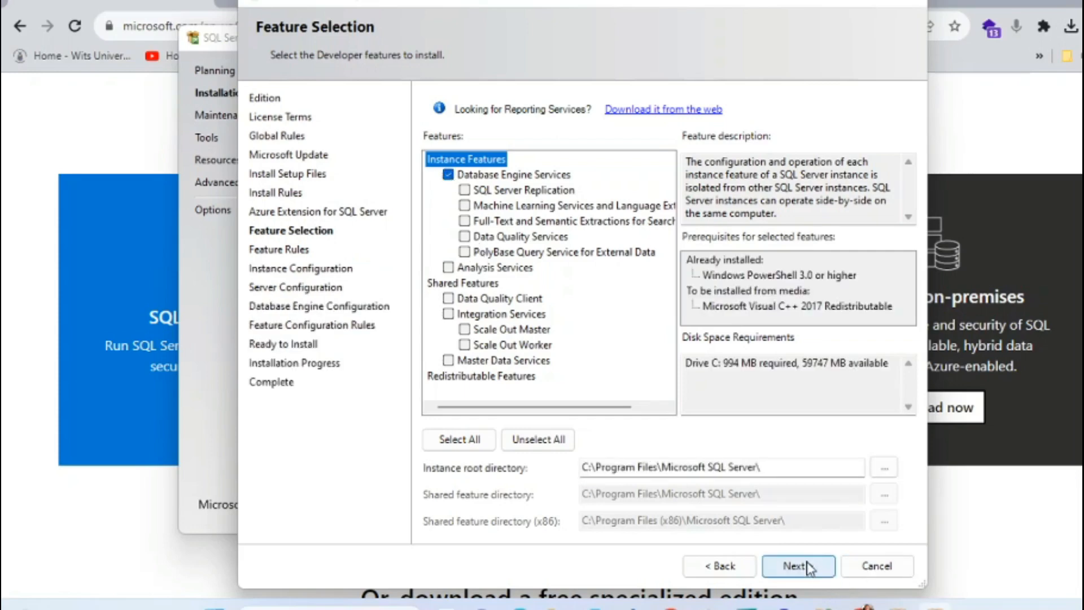
{"action": "left_click", "coordinate": [807, 562]}
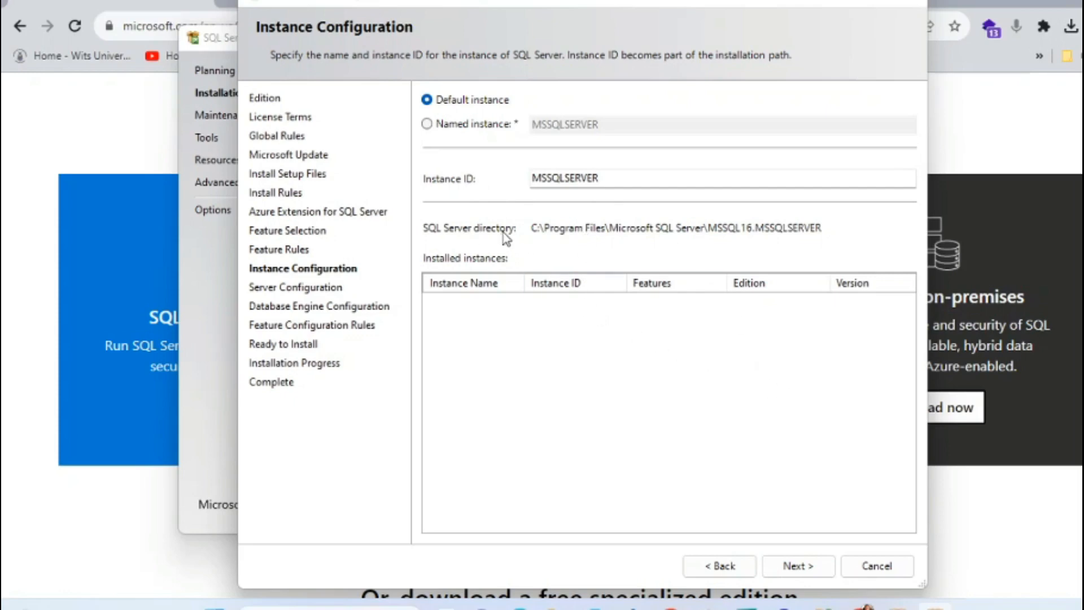
{"action": "left_click", "coordinate": [810, 564]}
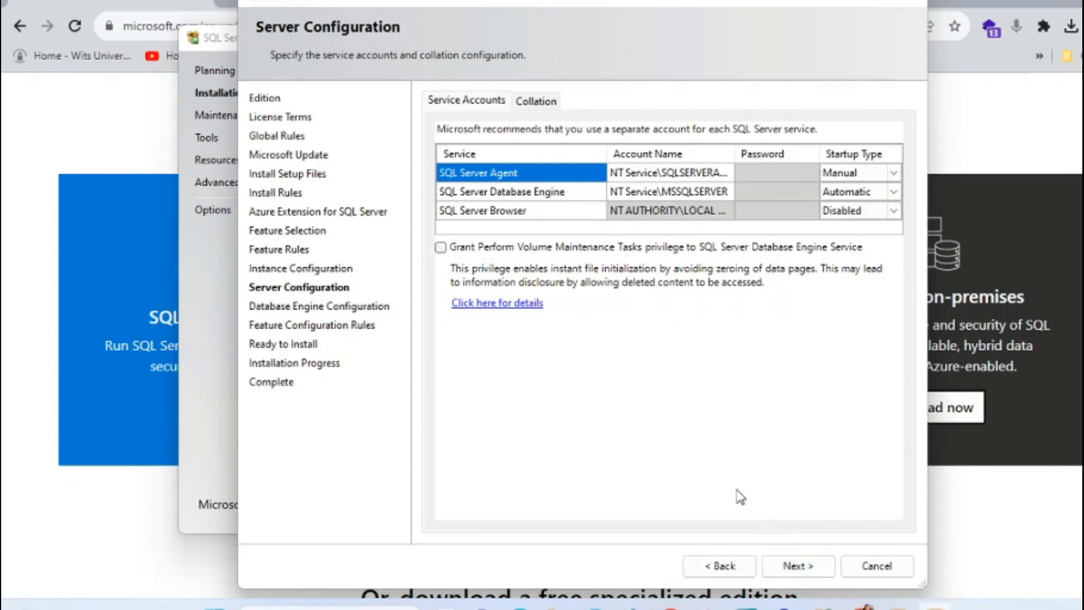
{"action": "left_click", "coordinate": [797, 566]}
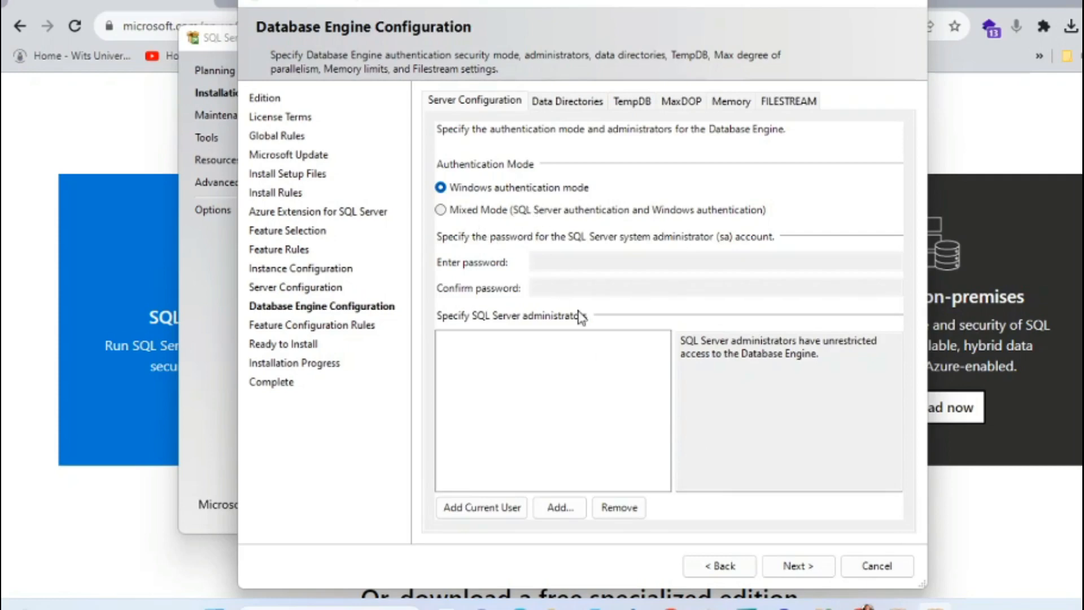
Add the current user as SQL Server administrator under Windows authentication mode and start the installation.
{"action": "left_click", "coordinate": [789, 566]}
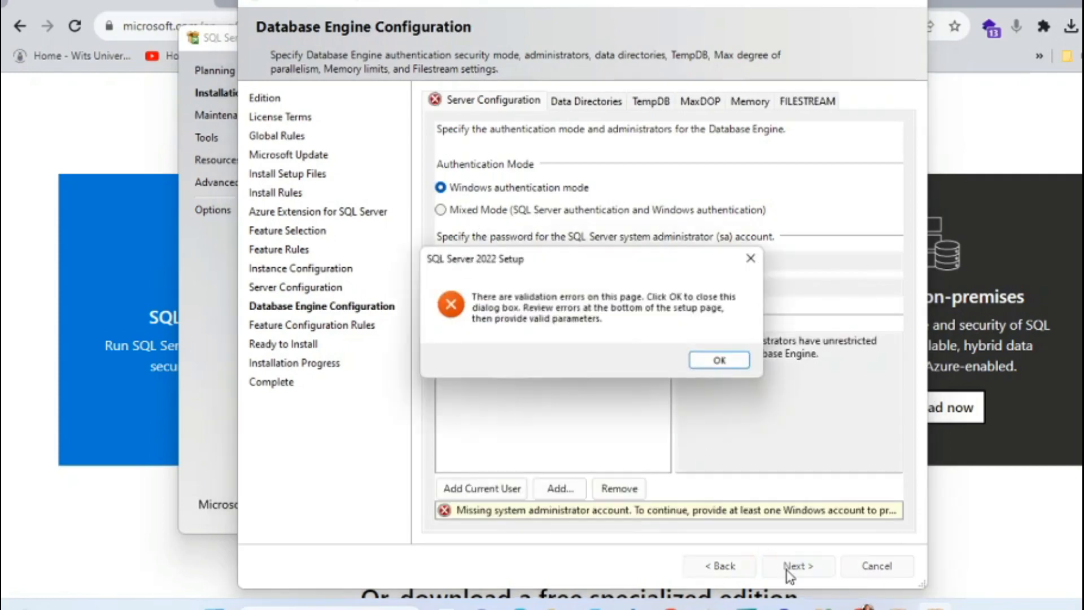
{"action": "left_click", "coordinate": [704, 365]}
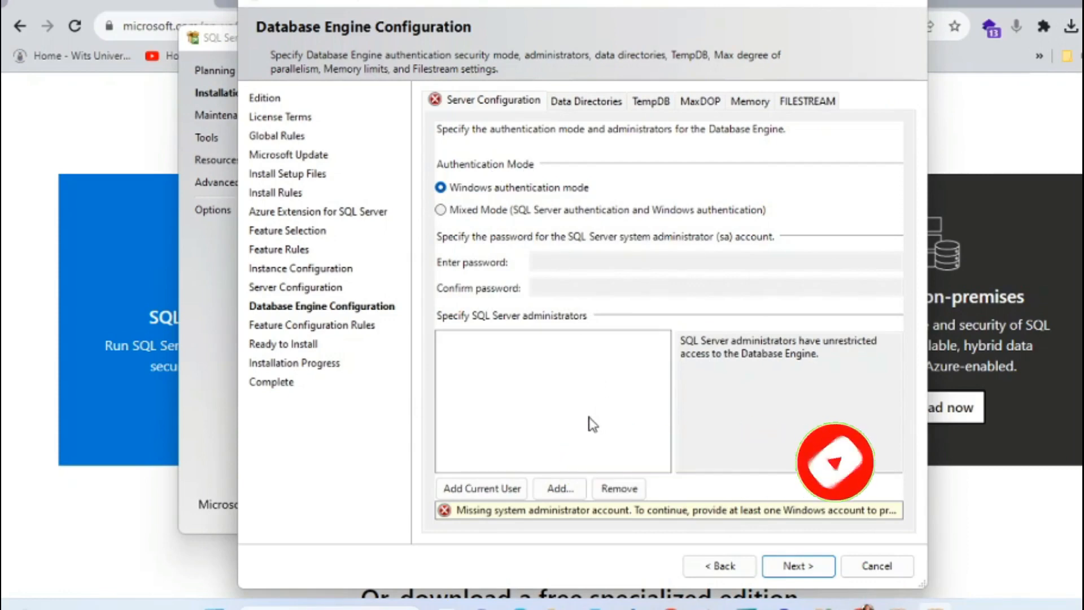
{"action": "left_click", "coordinate": [506, 489]}
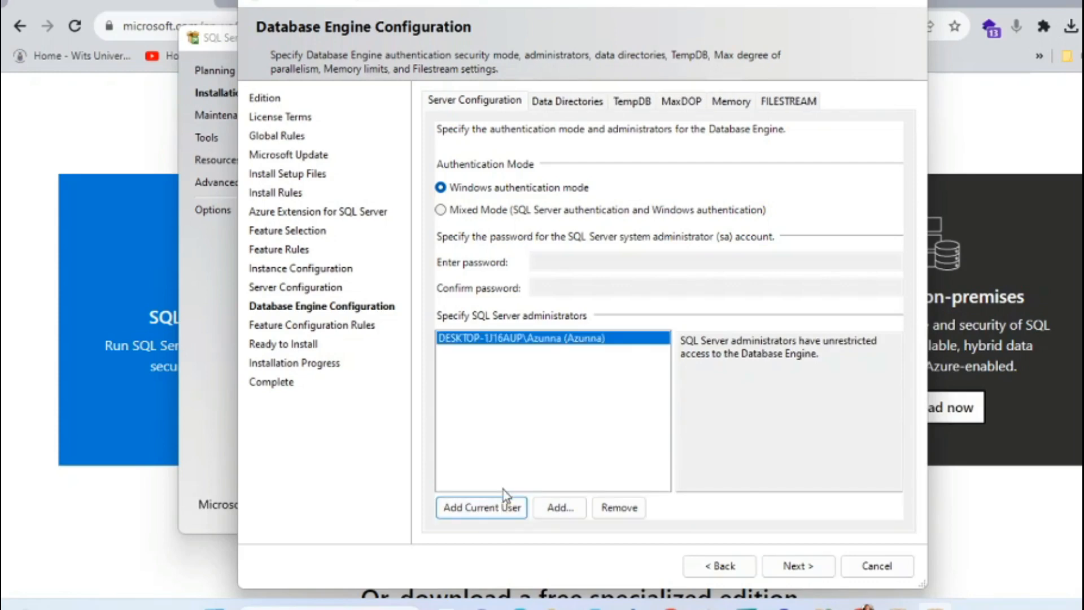
{"action": "left_click", "coordinate": [777, 567]}
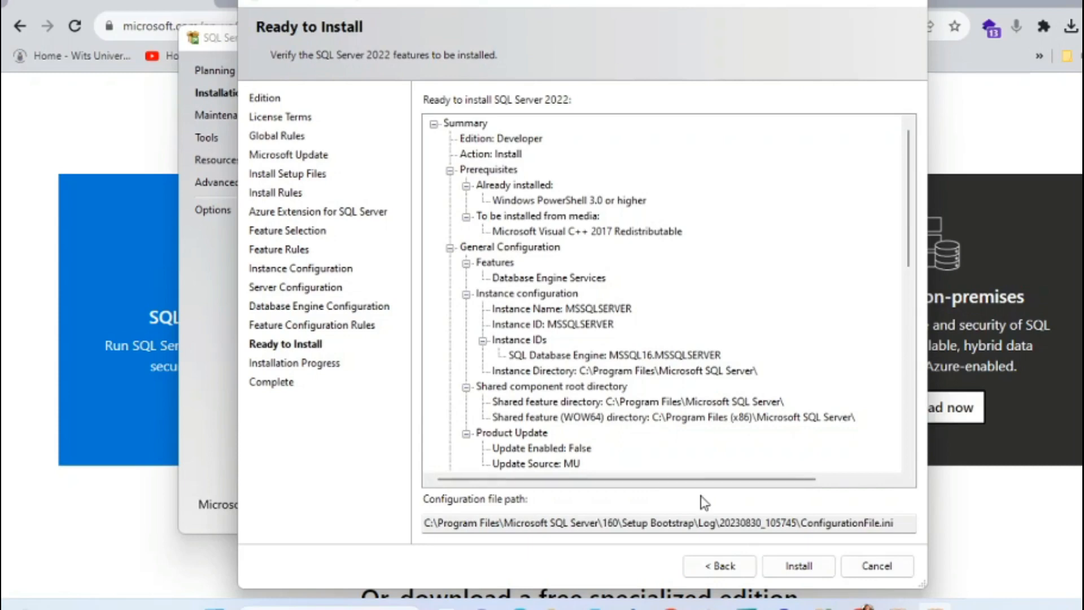
{"action": "left_click", "coordinate": [781, 567]}
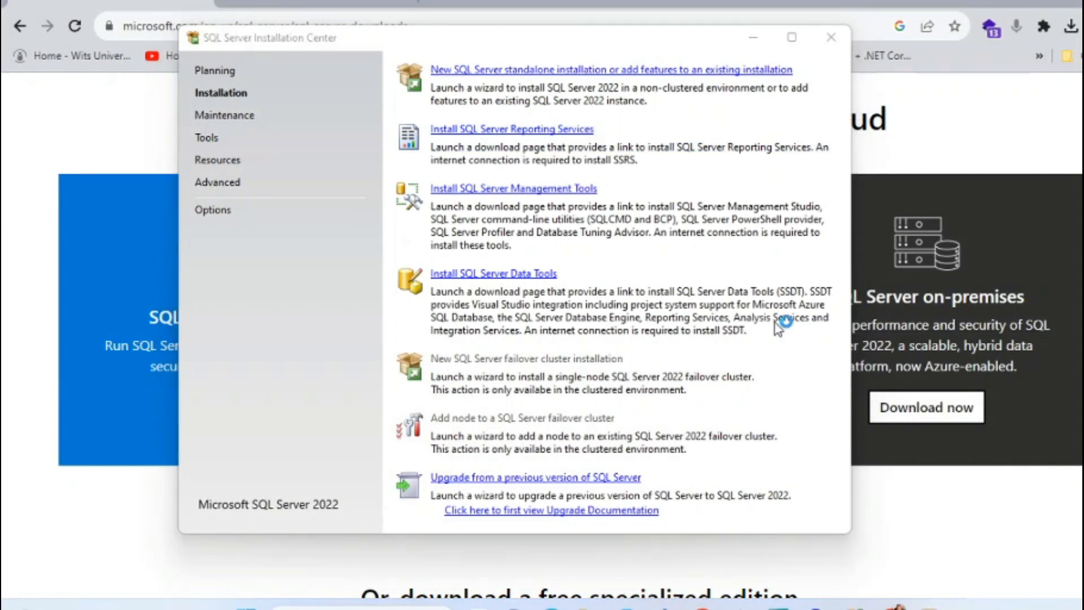
In SQL Server Management Studio, browse the local Database Engine servers for DESKTOP-1J16AUP and connect to it with Windows Authentication.
{"action": "mouse_move", "coordinate": [885, 607]}
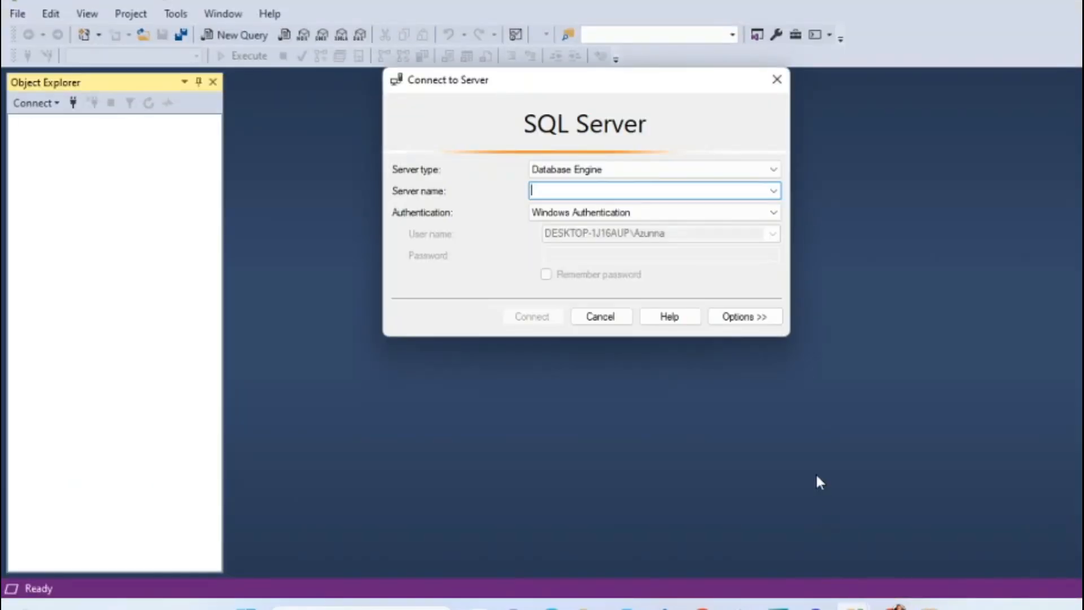
{"action": "left_click", "coordinate": [773, 192]}
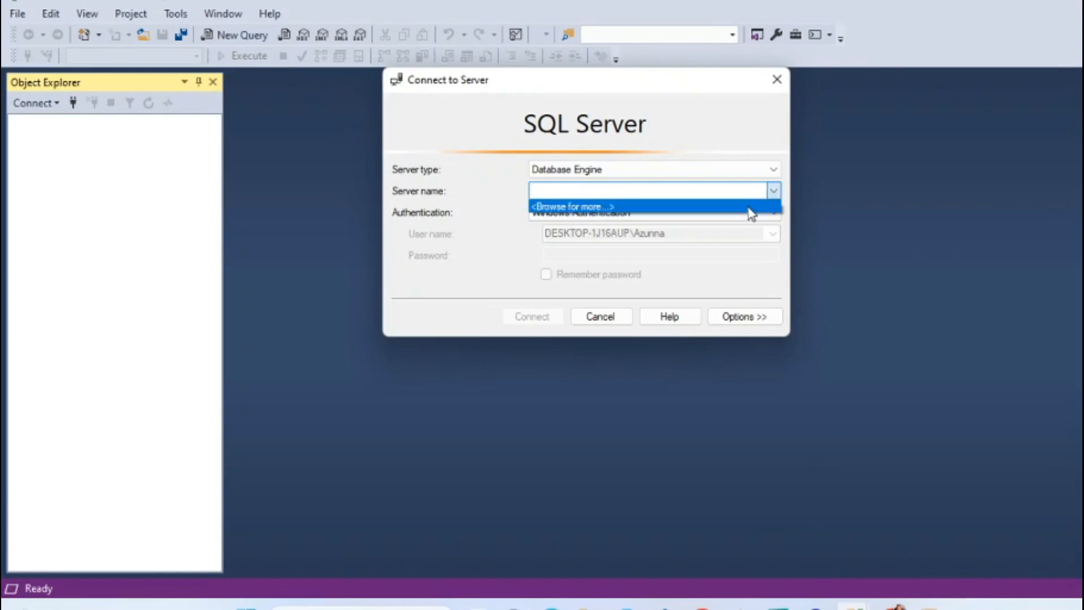
{"action": "left_click", "coordinate": [751, 211]}
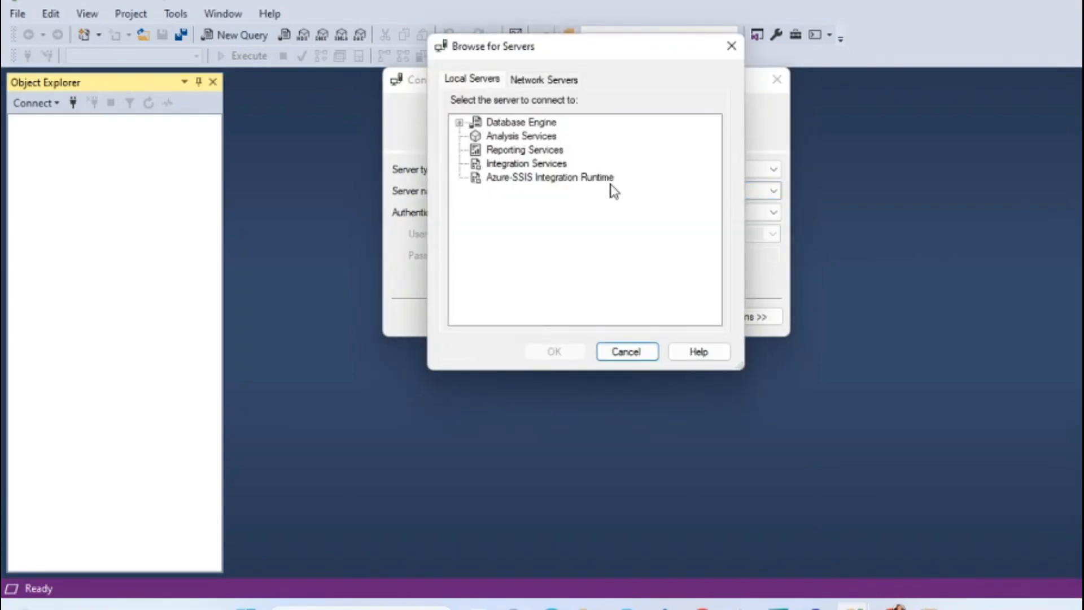
{"action": "left_click", "coordinate": [510, 124]}
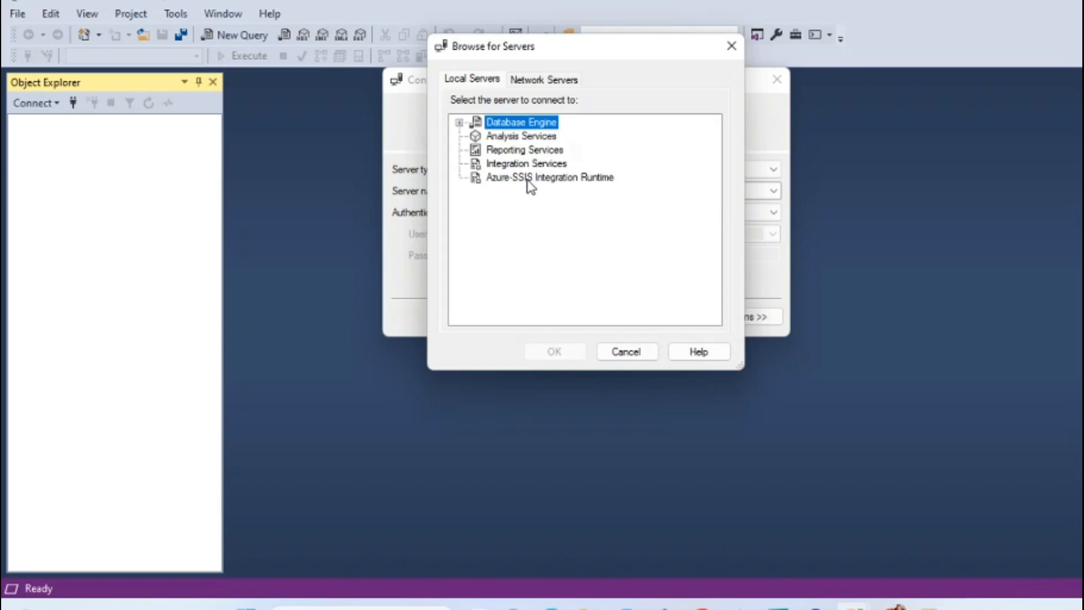
{"action": "left_click", "coordinate": [459, 123]}
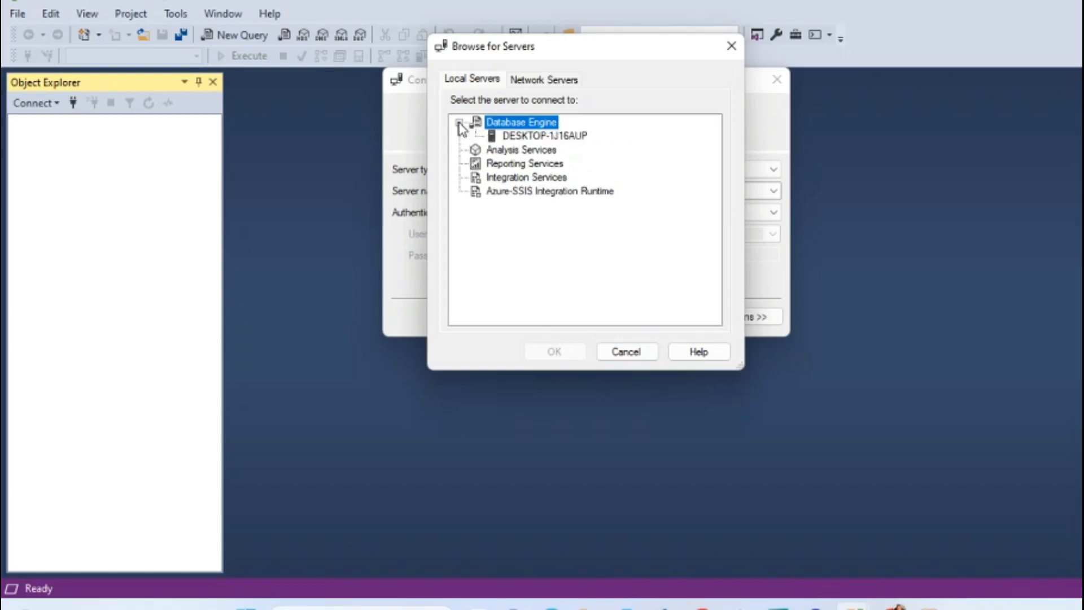
{"action": "left_click", "coordinate": [515, 138]}
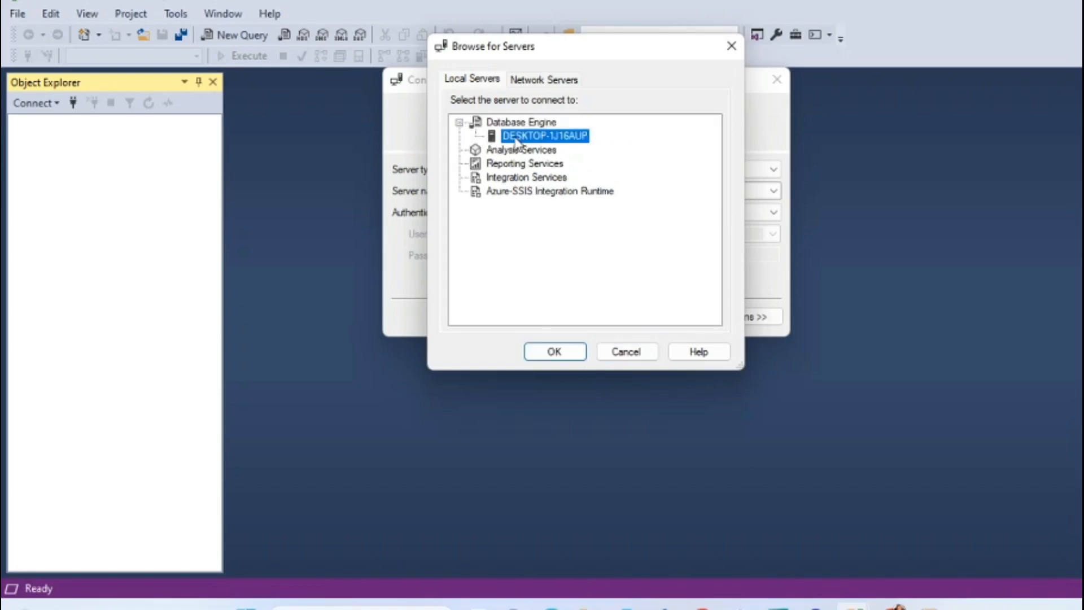
{"action": "left_click", "coordinate": [557, 351]}
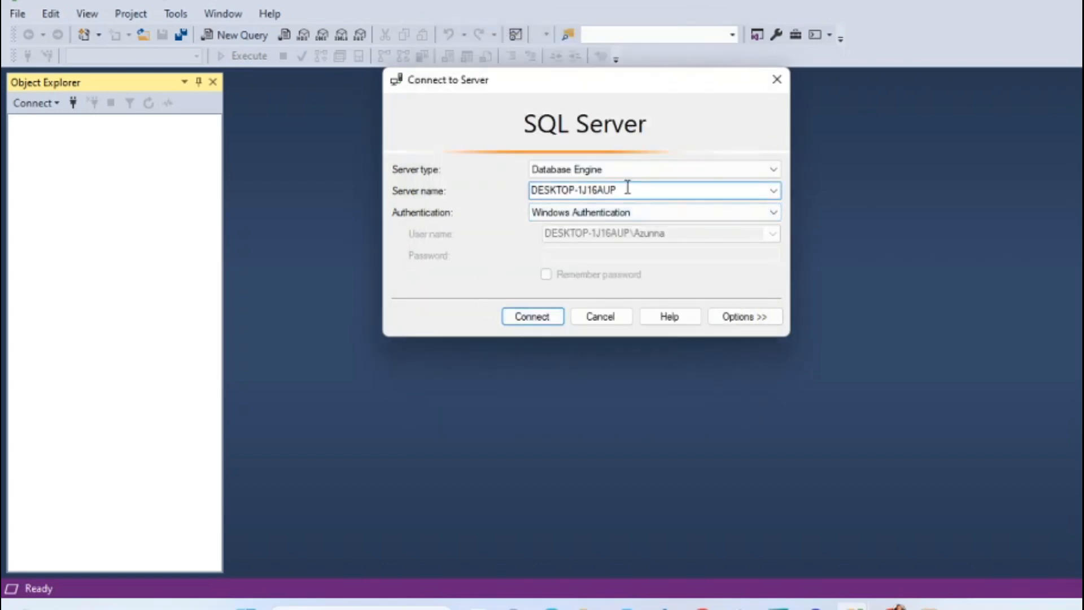
{"action": "left_click", "coordinate": [547, 317]}
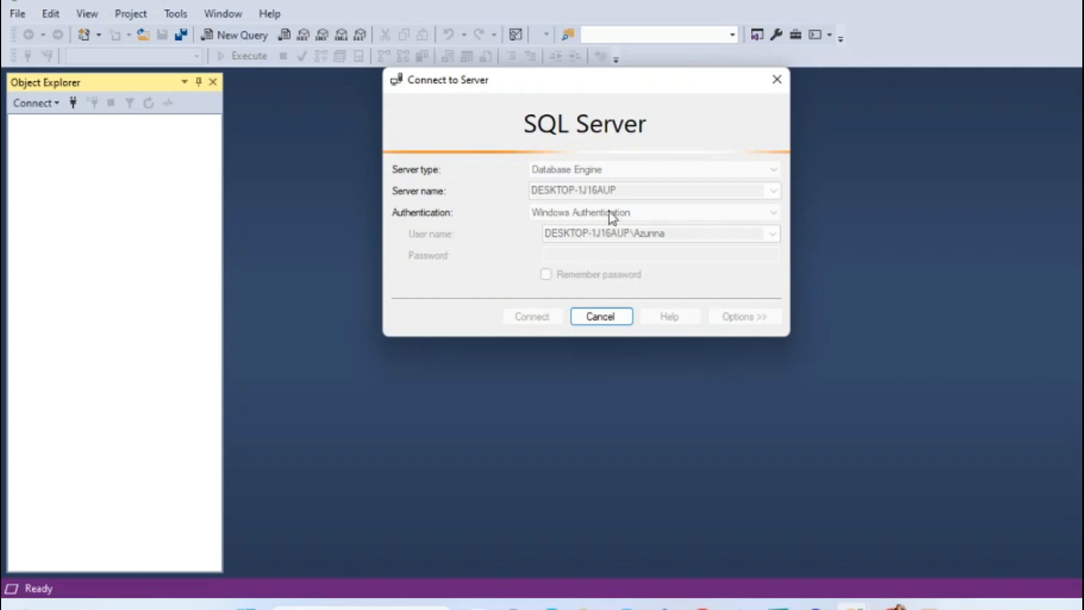
{"action": "key", "text": "Return"}
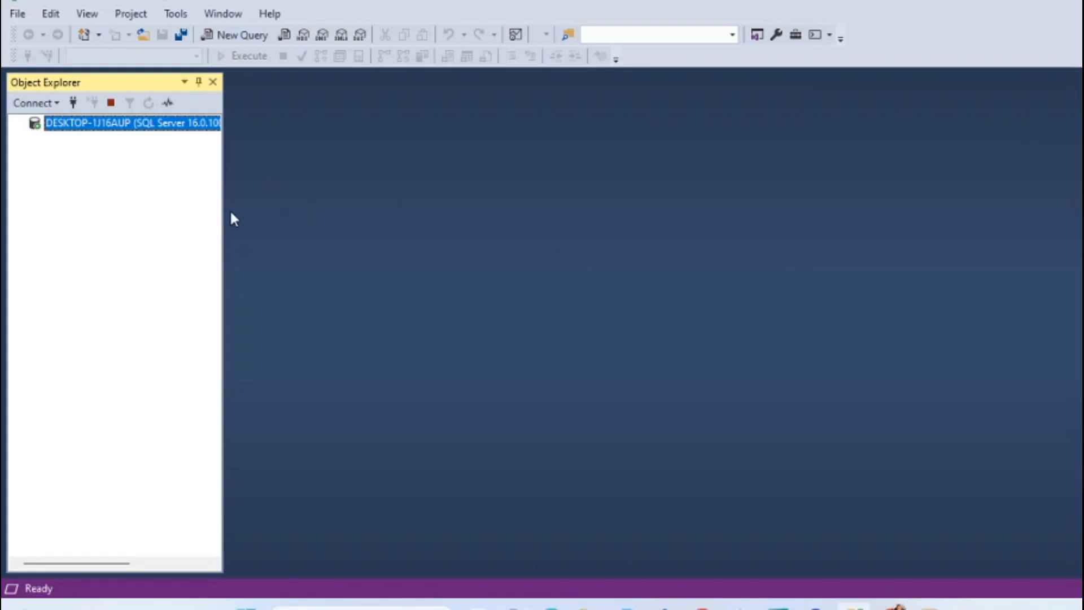
Examine the connected server's object tree, including the system databases under Databases, and collapse the Databases folder again.
{"action": "double_click", "coordinate": [34, 123]}
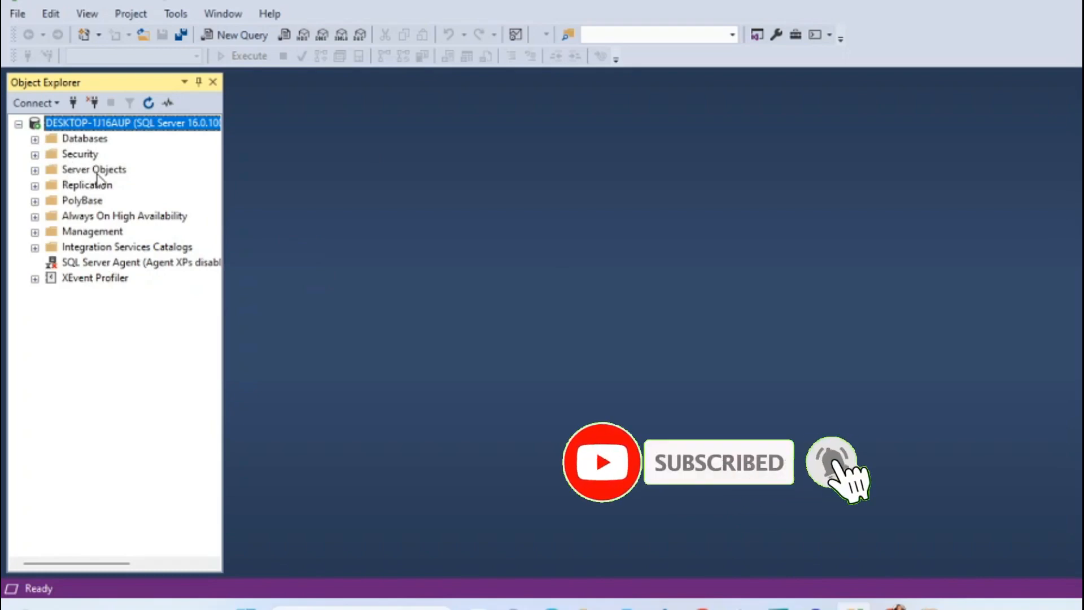
{"action": "left_click", "coordinate": [35, 139]}
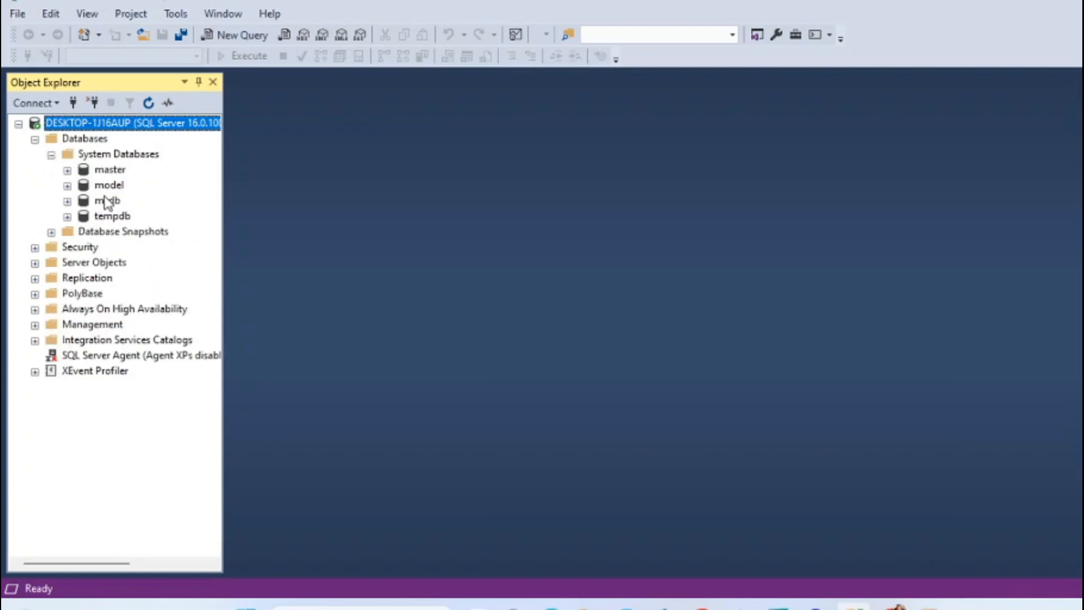
{"action": "left_click", "coordinate": [51, 155]}
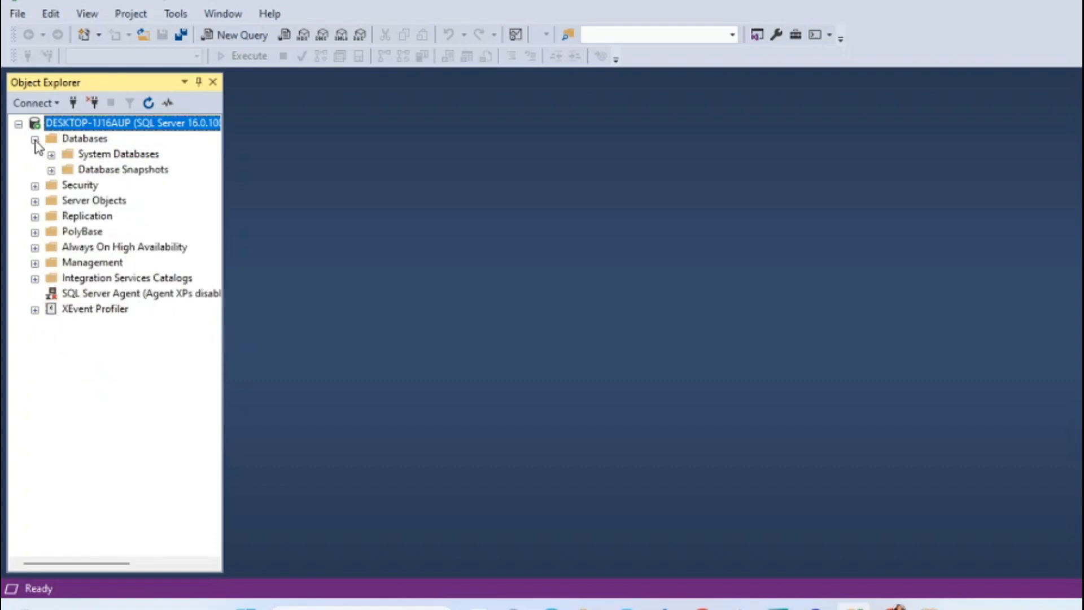
{"action": "left_click", "coordinate": [35, 139]}
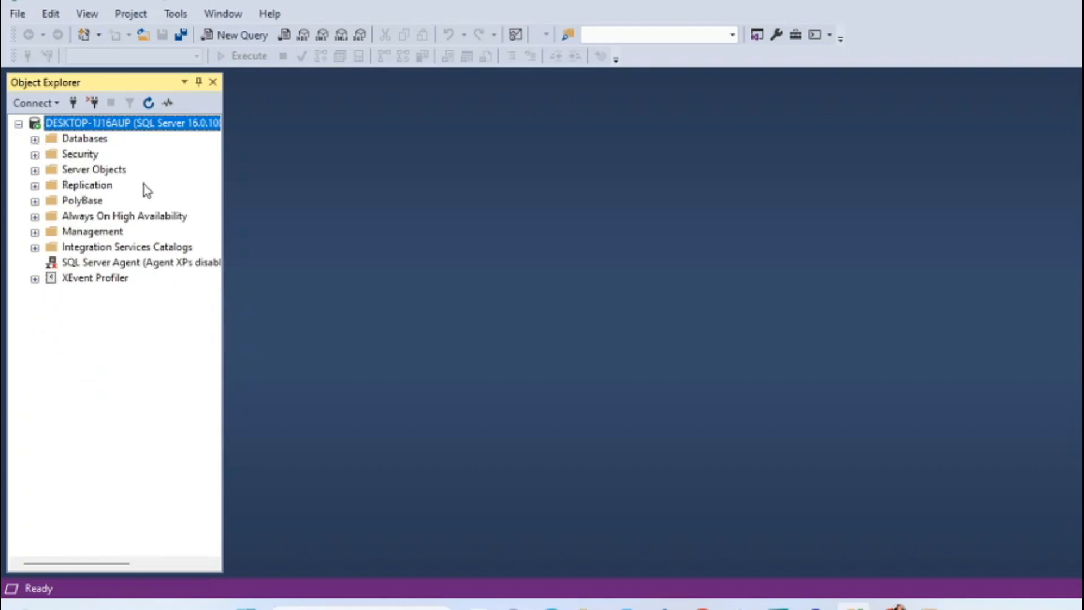